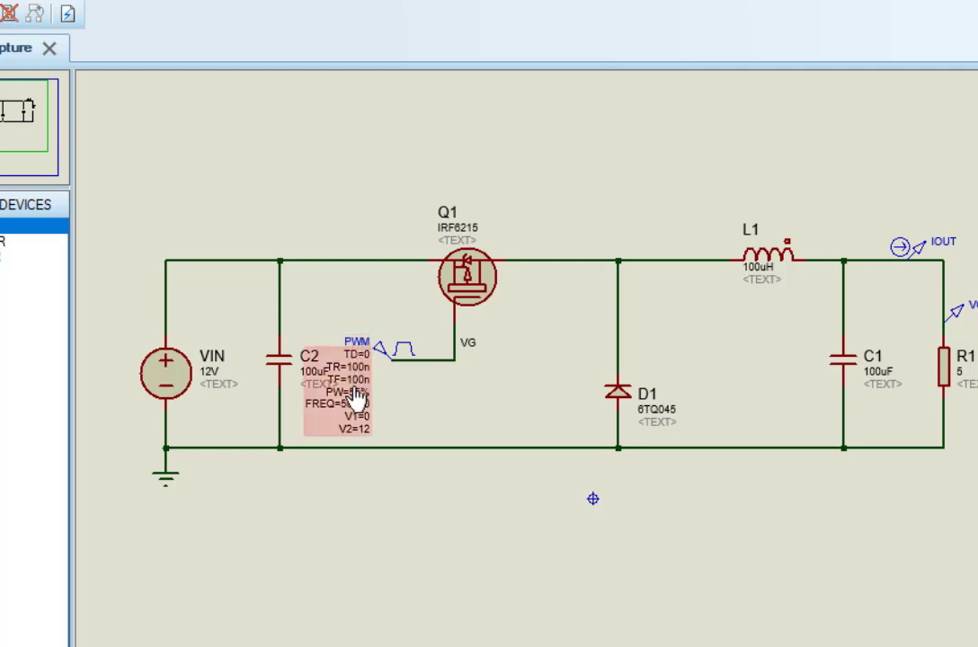
click(345, 349)
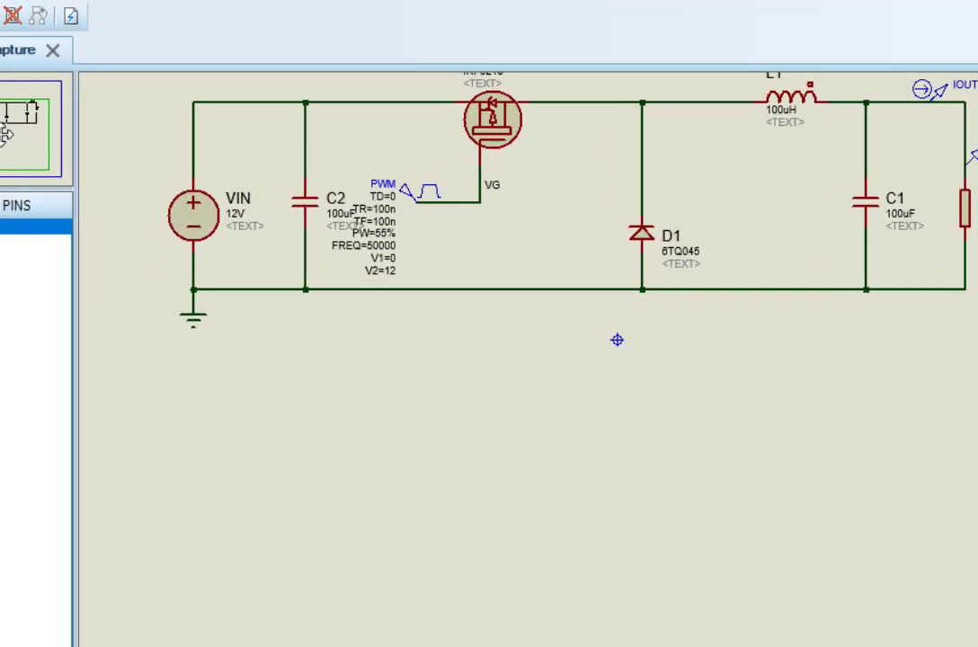
click(5, 133)
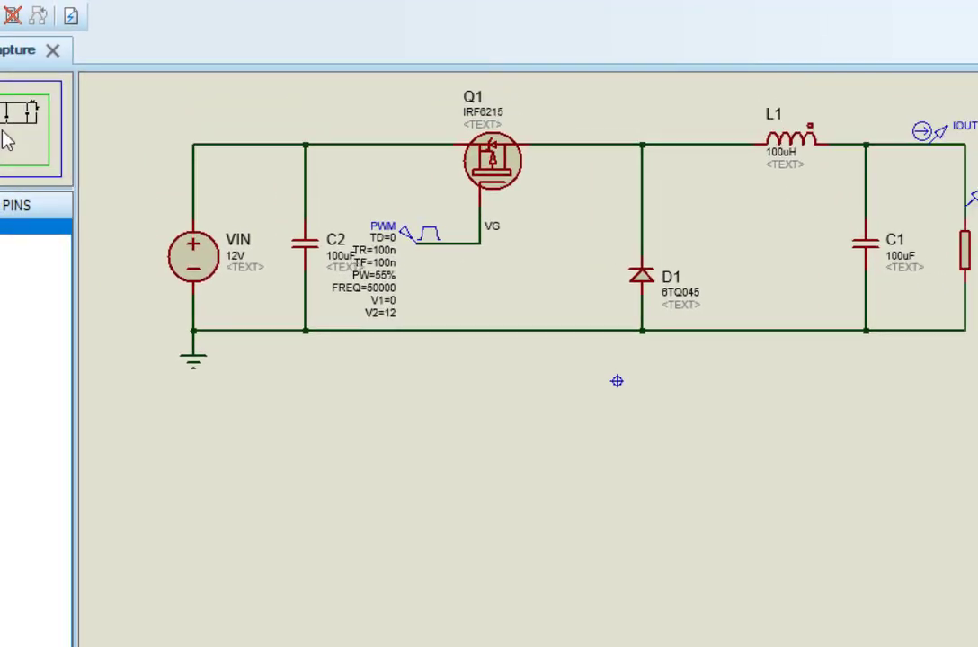
click(387, 244)
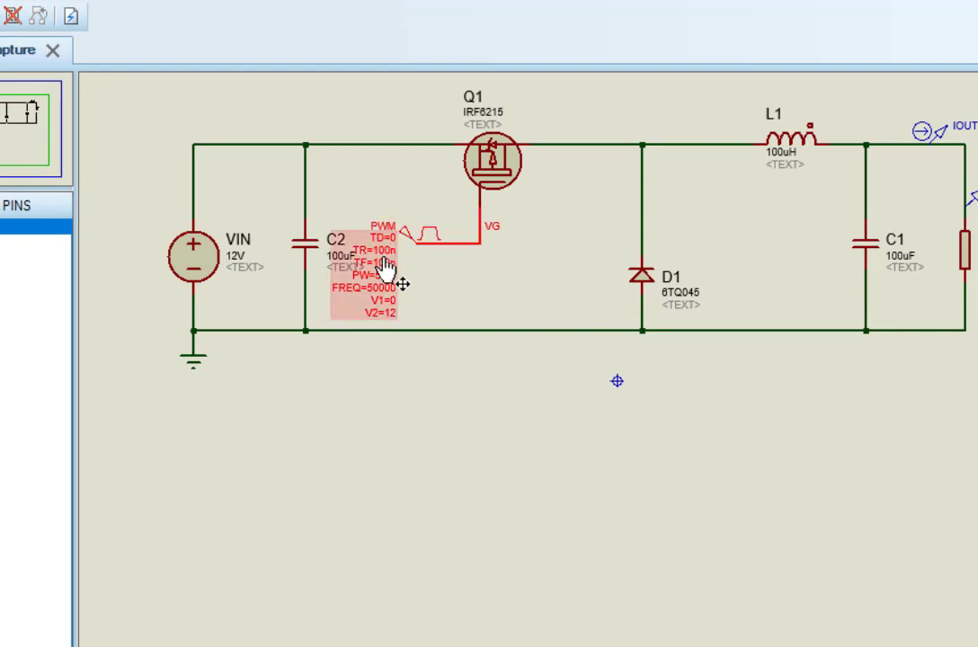
double_click(386, 245)
double_click(637, 94)
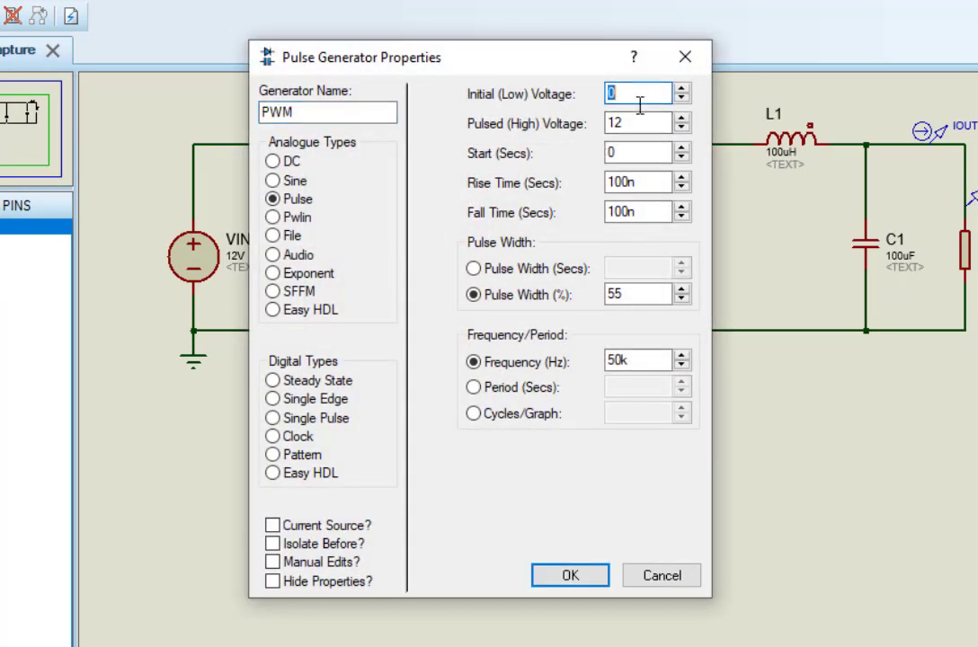
click(630, 182)
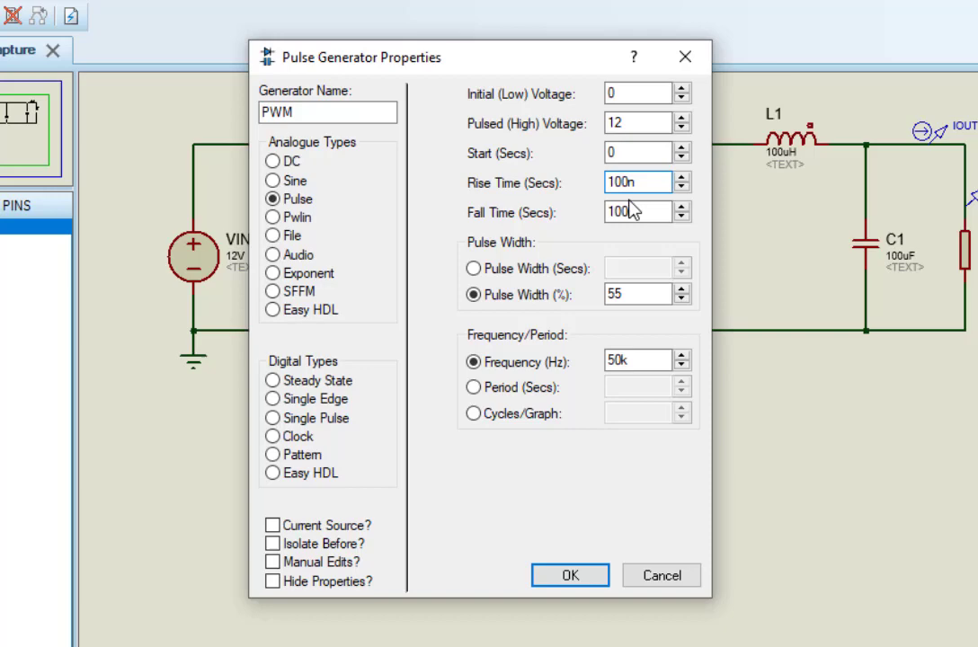
double_click(612, 294)
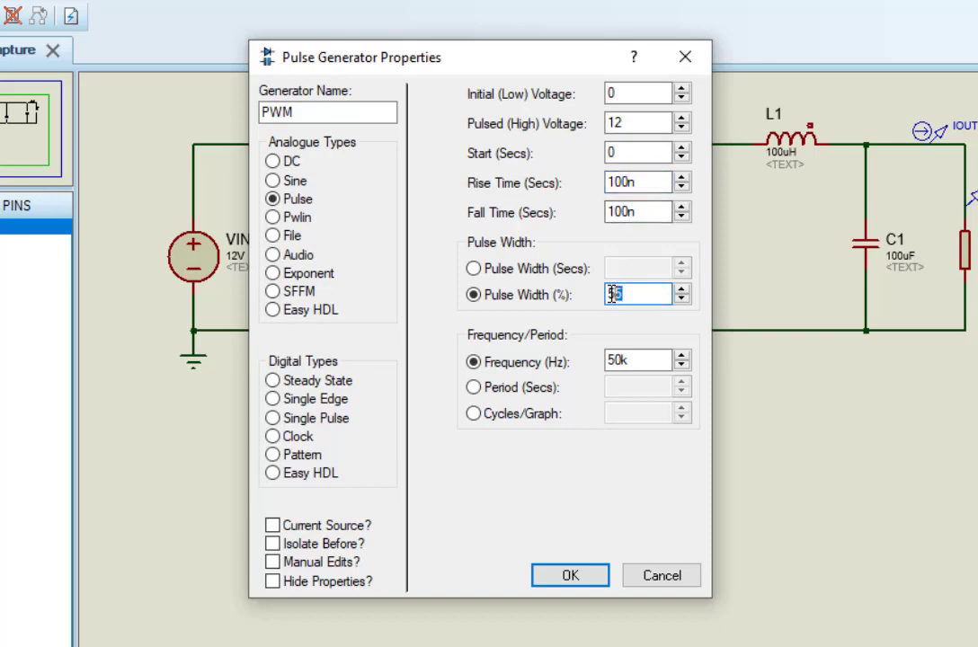
click(590, 574)
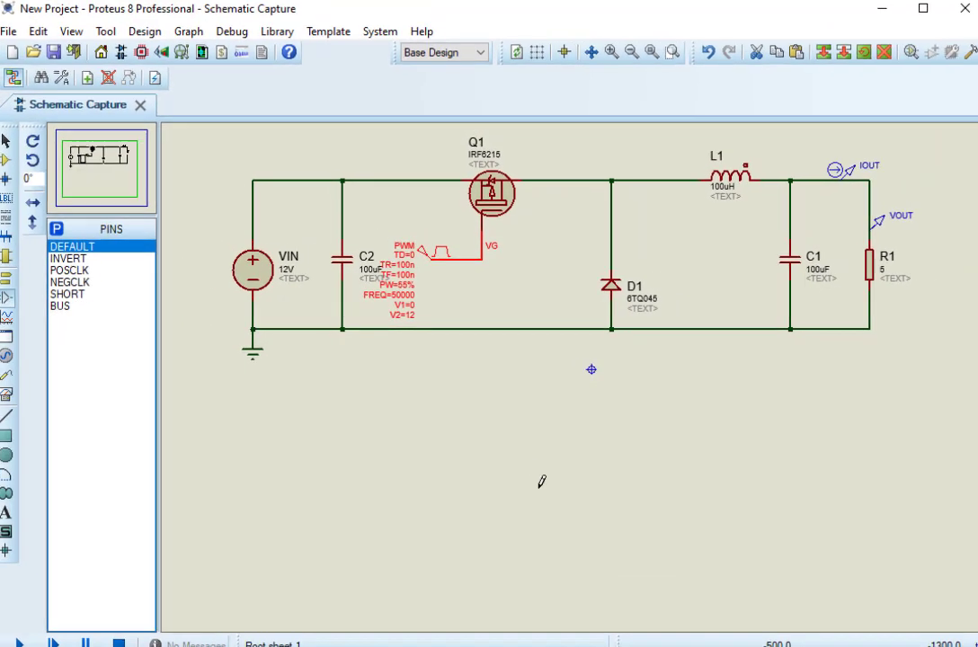
click(541, 483)
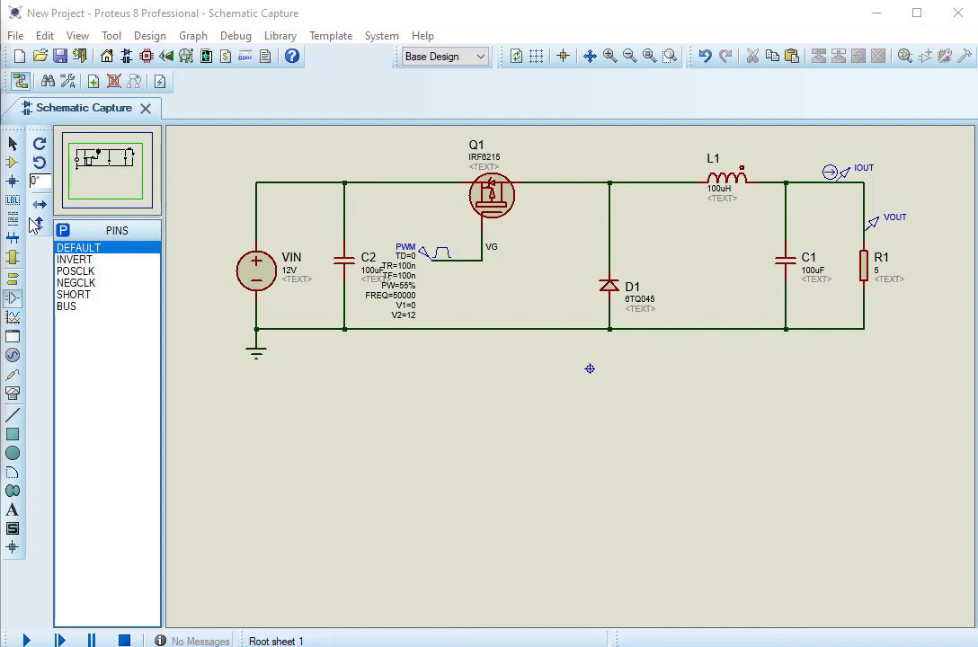
Pick the DC VOLTMETER from Virtual Instruments and place it right of R1.
click(12, 356)
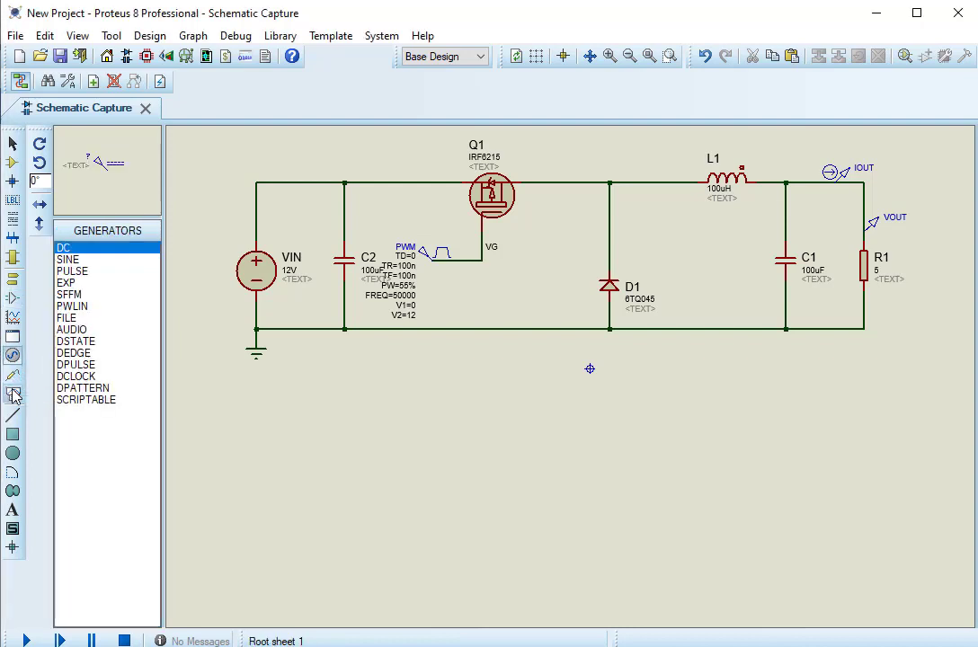
click(13, 394)
click(94, 352)
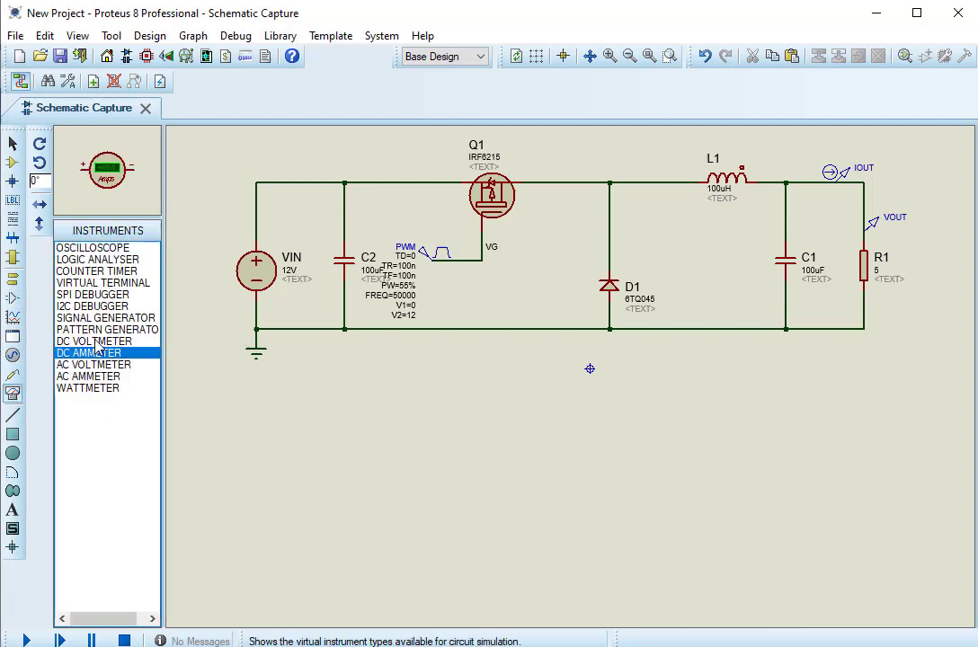
click(95, 342)
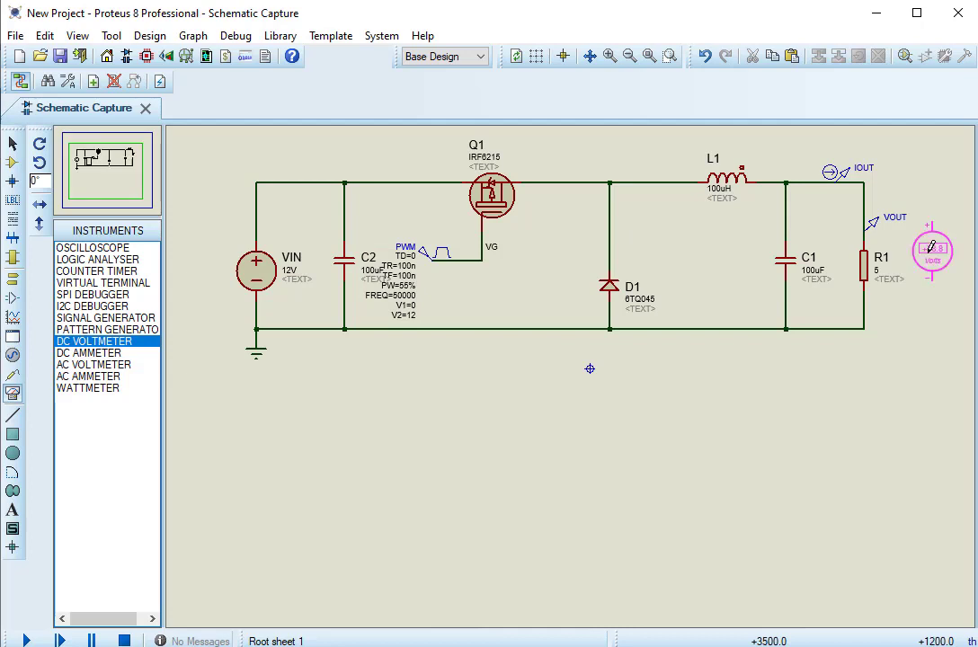
click(934, 252)
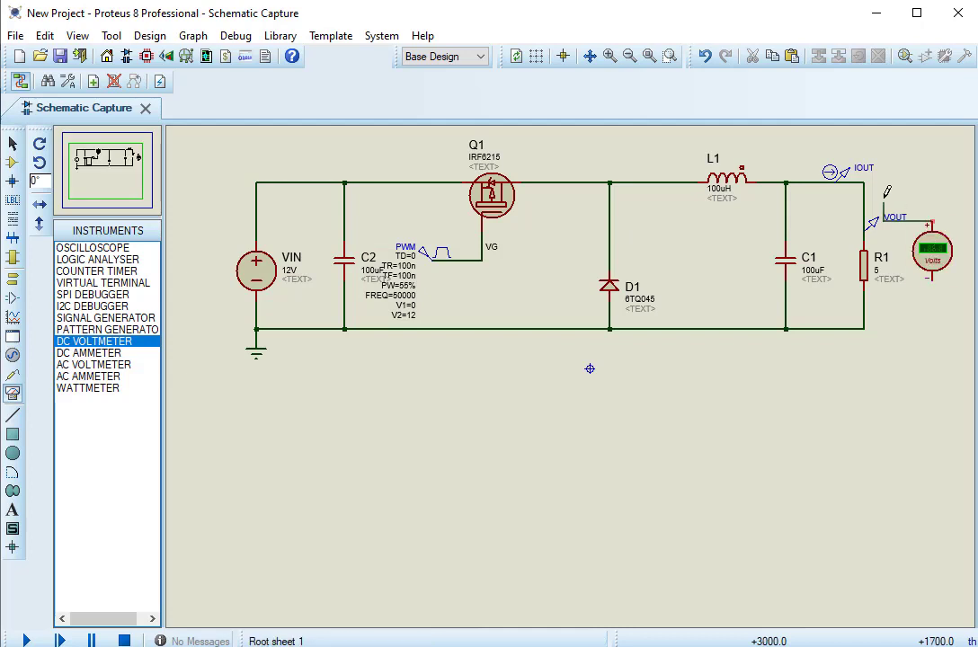
Wire the voltmeter's + pin to the top rail and its − pin to the bottom rail.
click(935, 221)
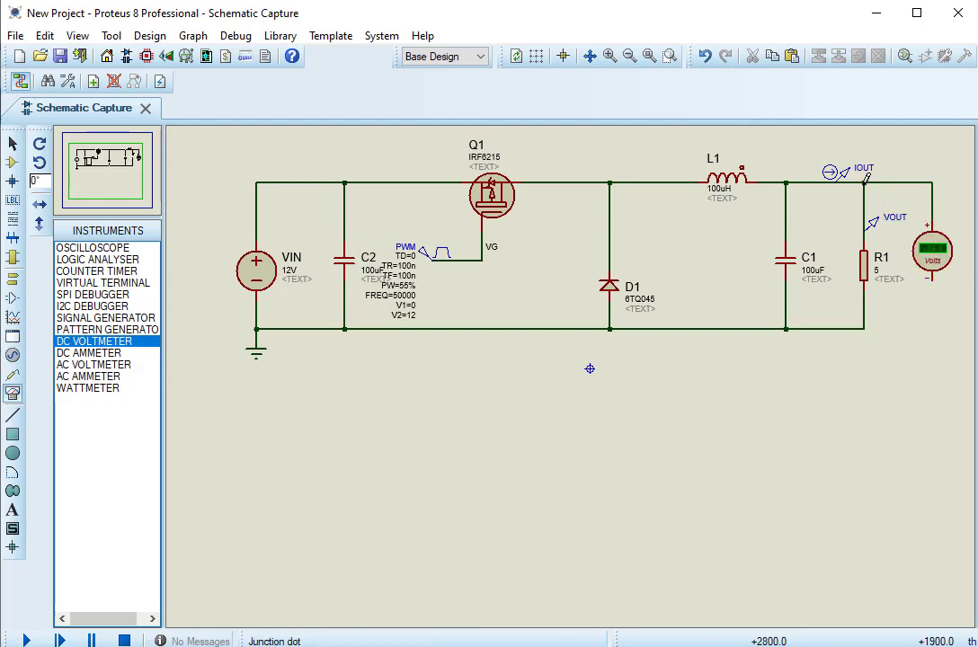
click(787, 182)
click(934, 277)
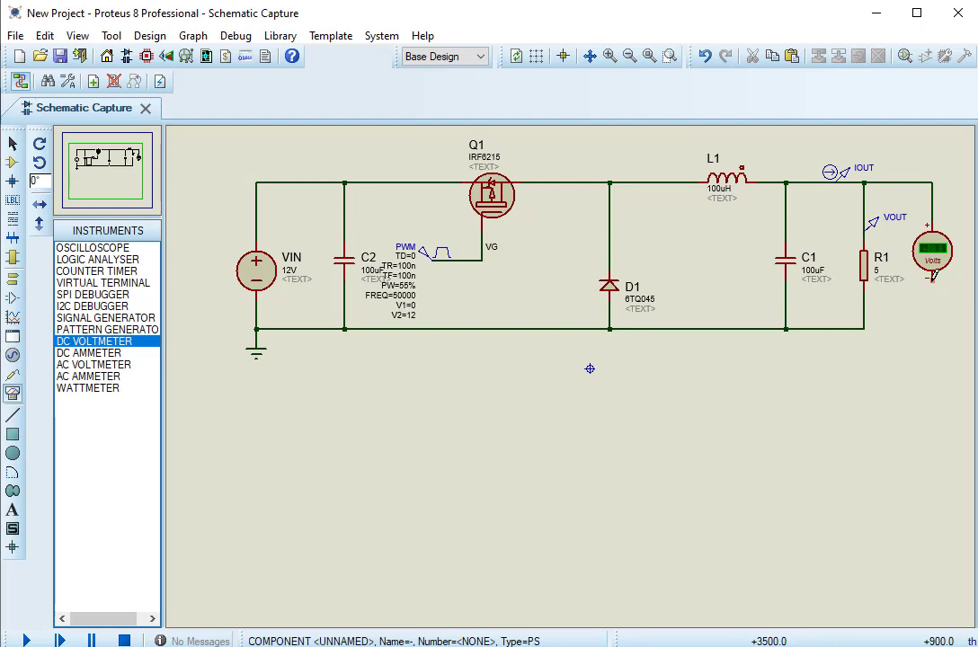
click(866, 328)
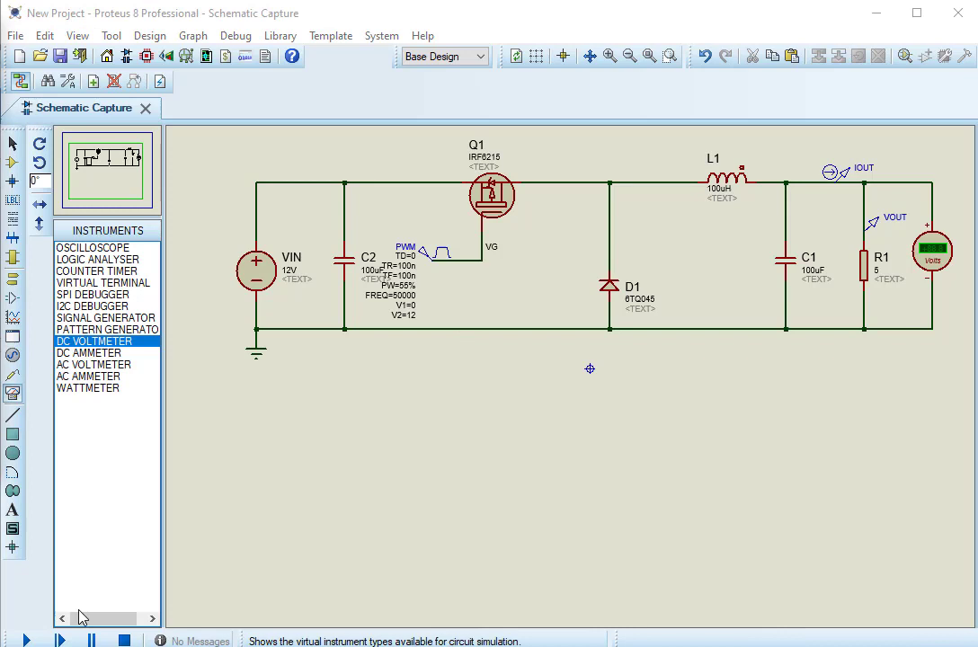
Start the simulation so the voltmeter reads about +5.01 V.
click(27, 640)
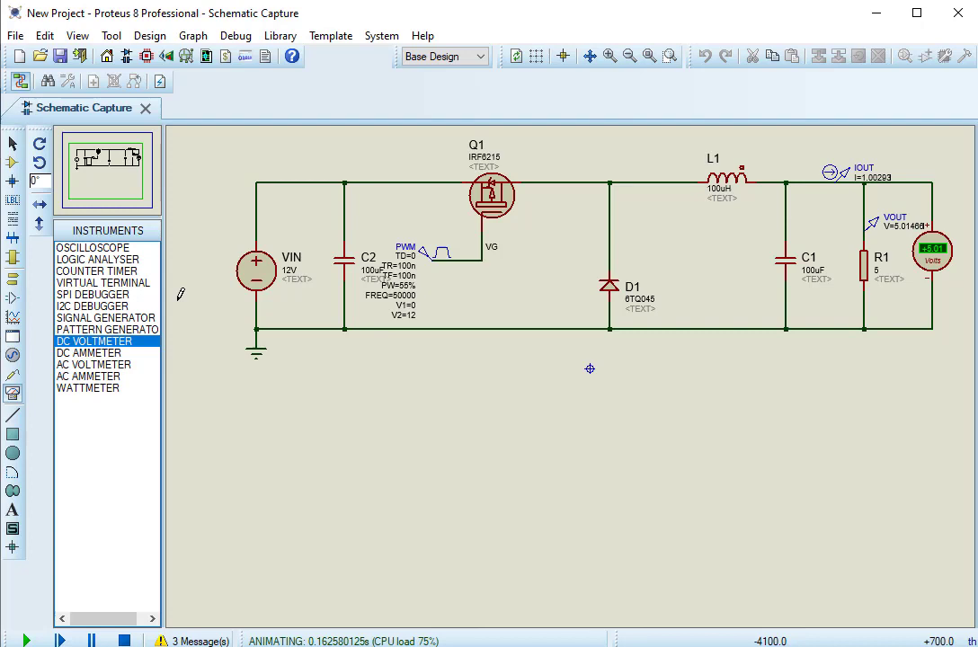
Check the VOLTAGE and CURRENT probe types, then switch to the ANALOGUE Simulation Graph tool.
click(14, 281)
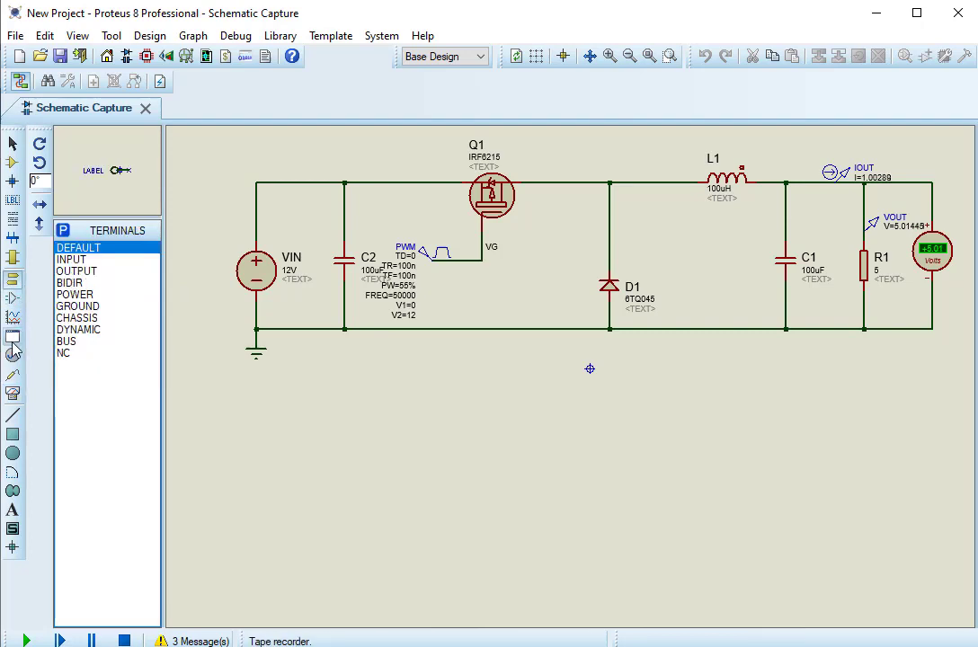
click(13, 374)
click(79, 259)
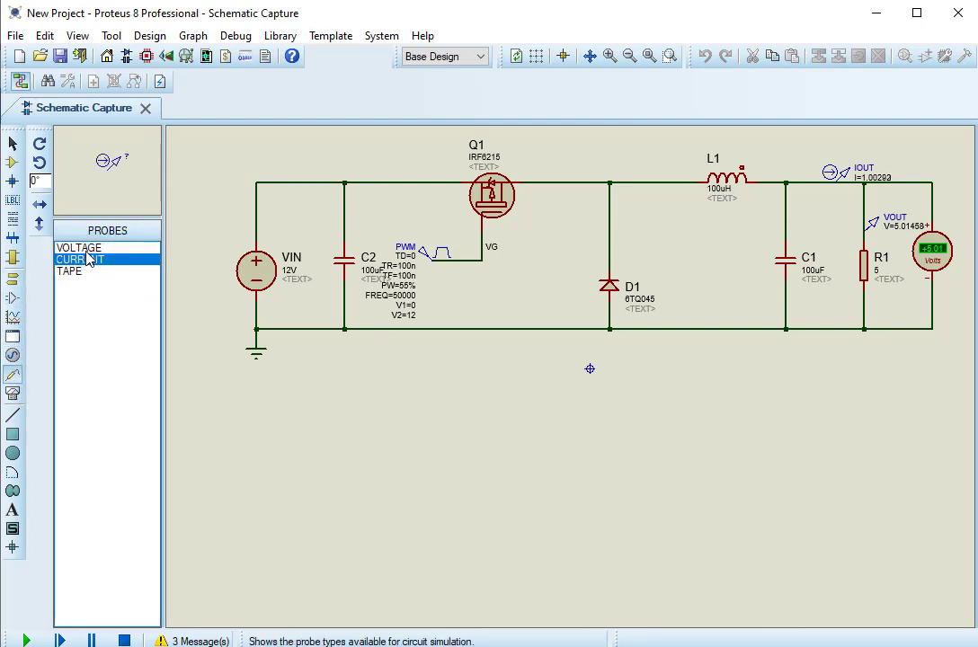
click(79, 247)
click(117, 259)
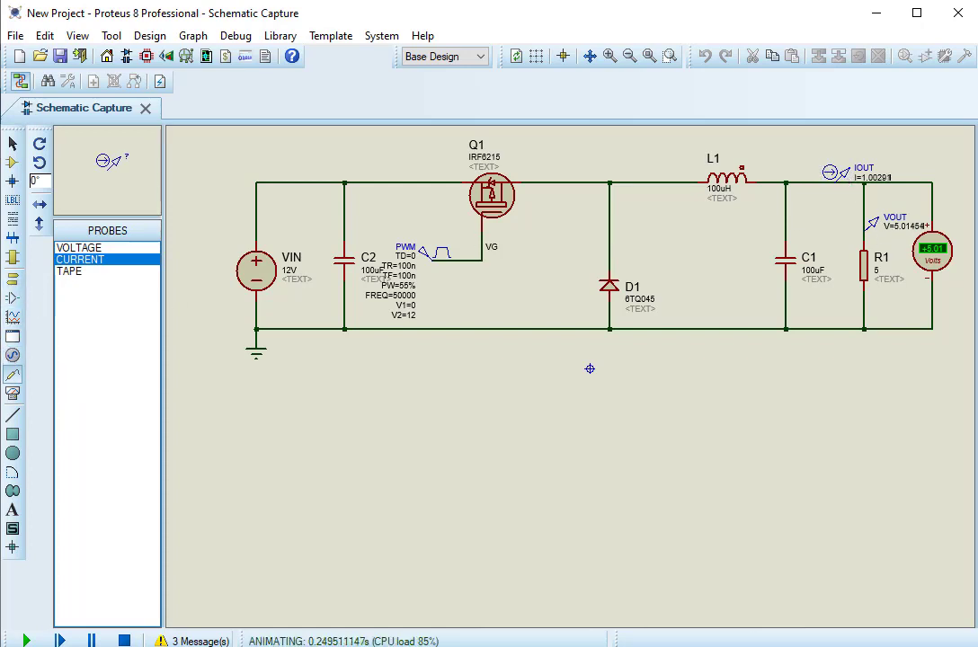
click(13, 317)
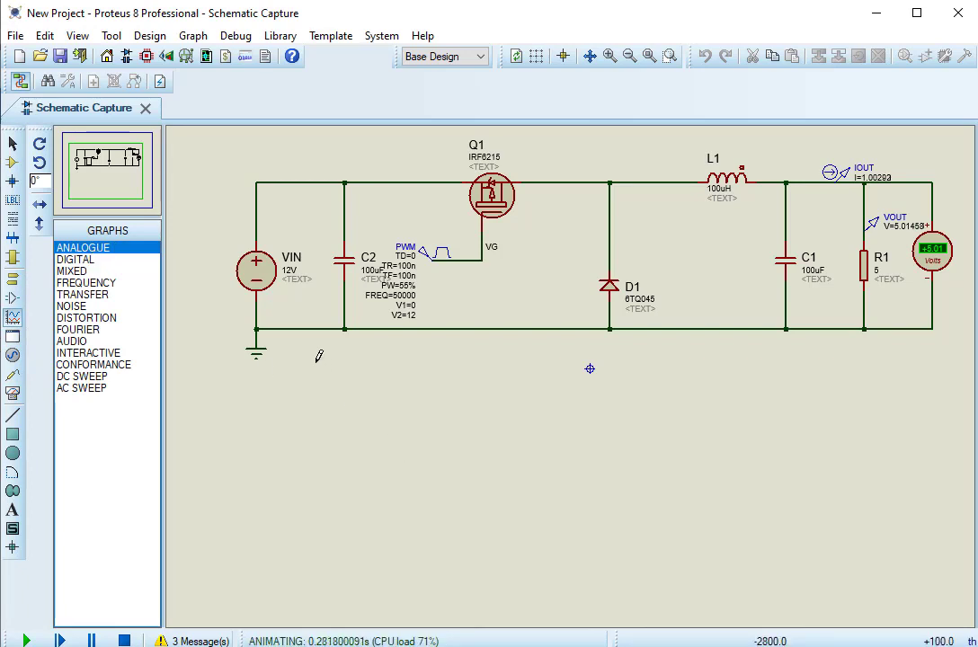
Stop the simulation, draw an ANALOGUE graph below the circuit, and drag IOUT and VOUT onto it.
click(124, 640)
drag(296, 349, 884, 573)
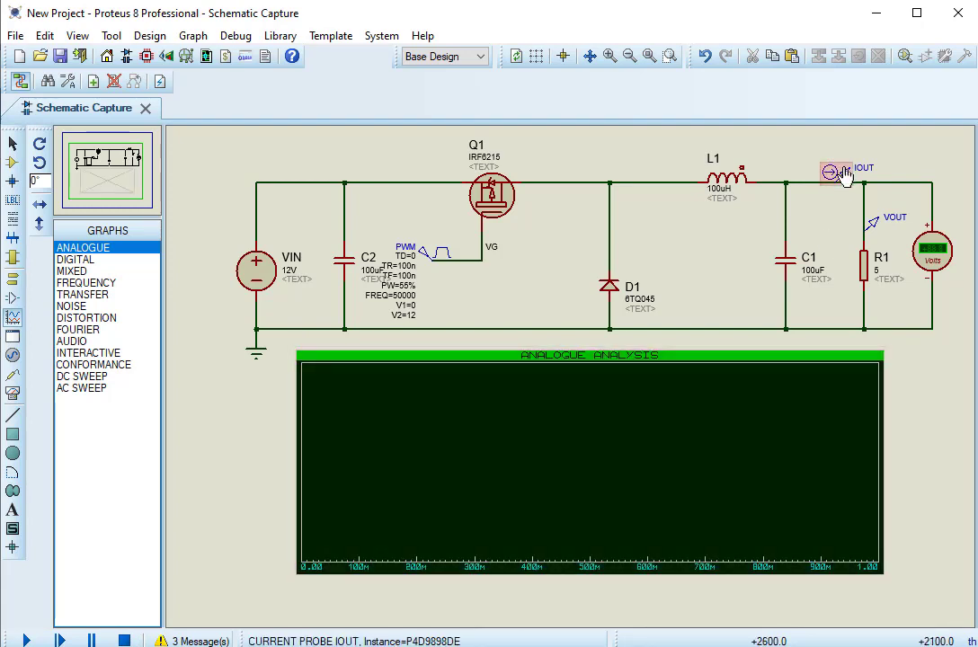
mouse_move(833, 170)
mouse_down()
mouse_move(710, 266)
mouse_move(402, 378)
mouse_up()
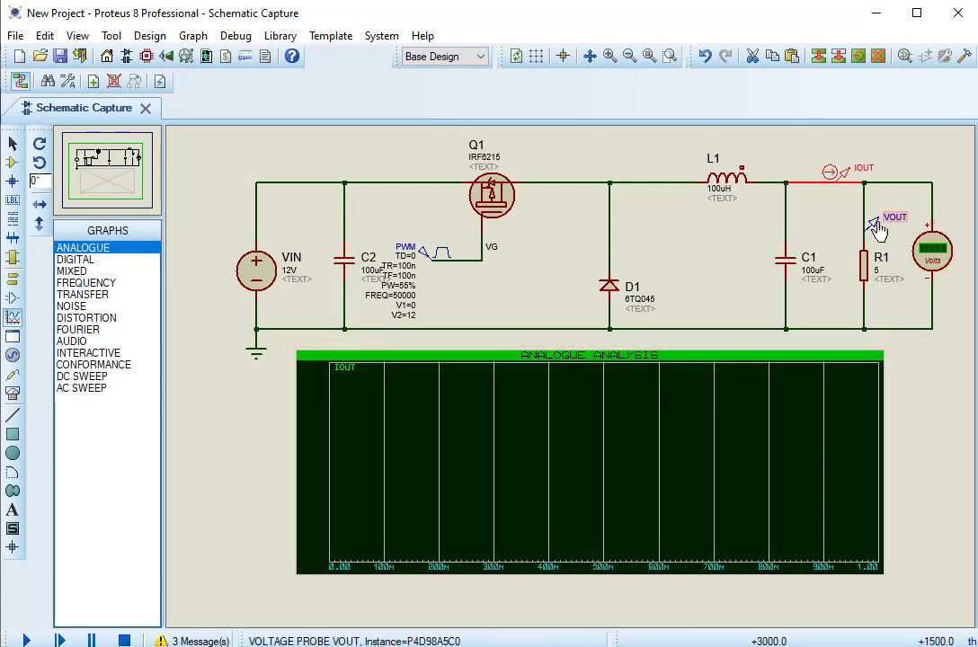
mouse_move(874, 223)
mouse_down()
mouse_move(670, 329)
mouse_move(330, 402)
mouse_move(352, 402)
mouse_up()
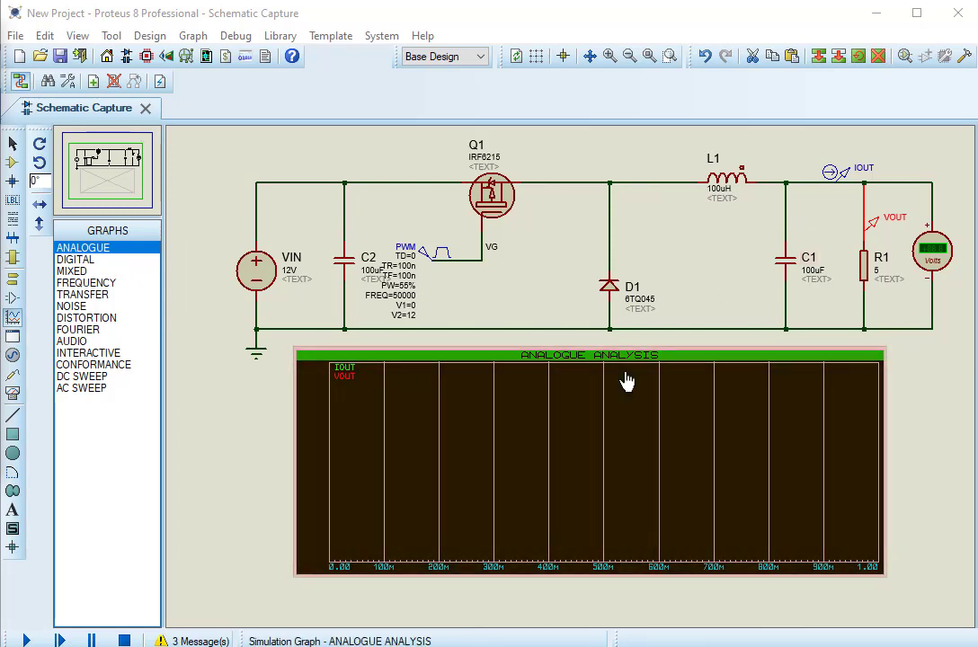
Set the analogue graph's stop time to 10m and resimulate to plot VOUT and IOUT.
right_click(529, 462)
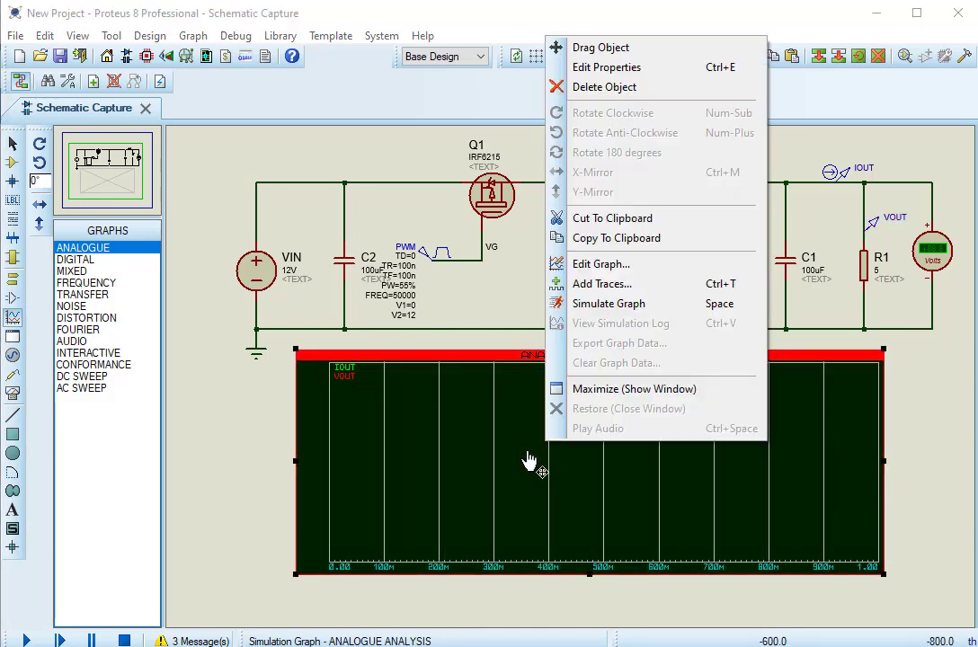
click(606, 266)
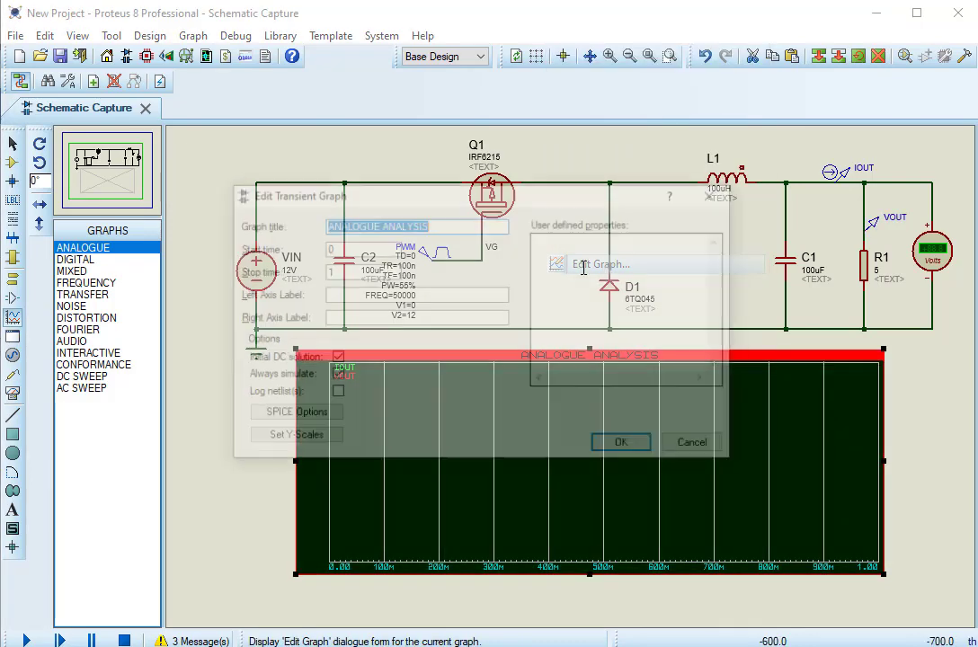
click(355, 273)
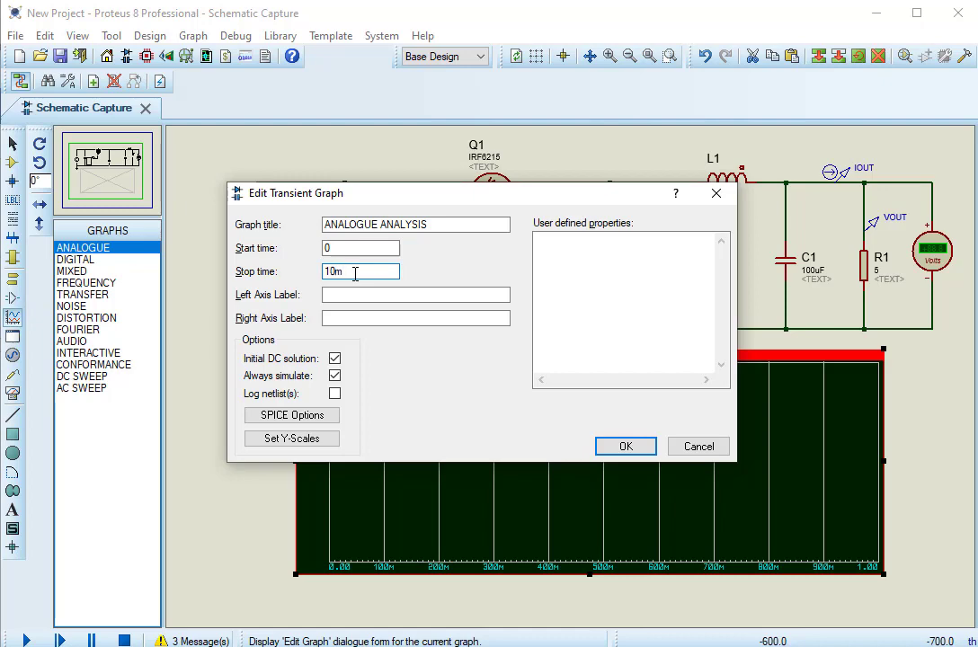
key(Return)
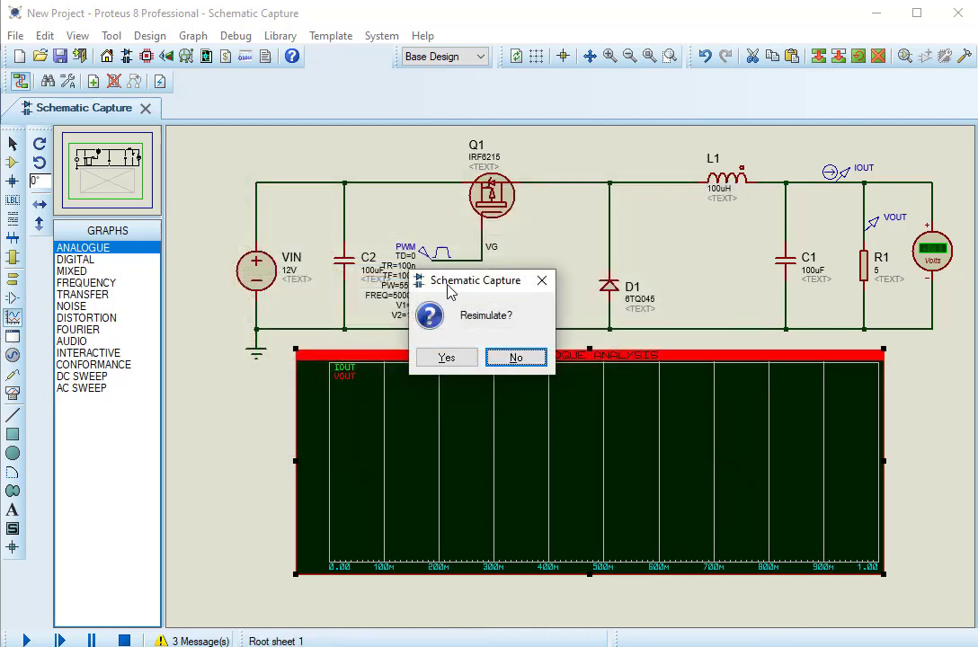
mouse_move(476, 284)
mouse_down()
mouse_move(503, 262)
mouse_move(478, 276)
mouse_up()
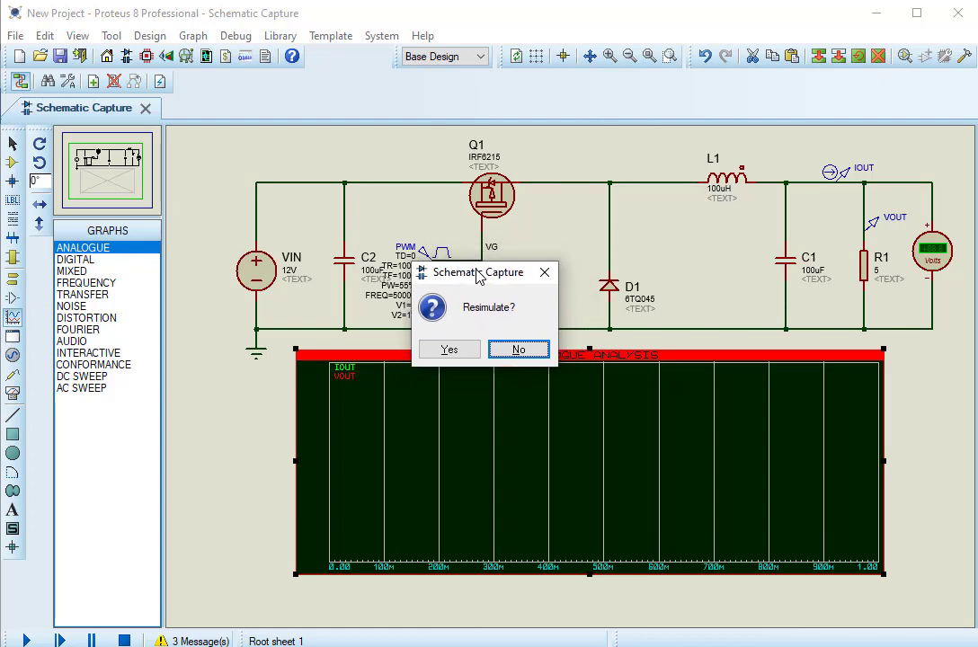
click(447, 350)
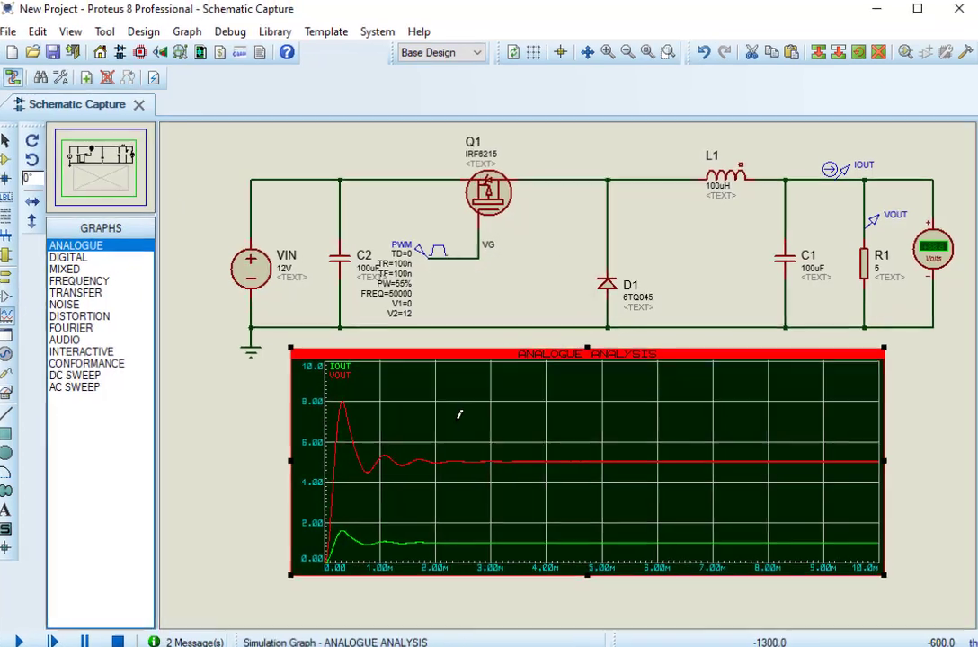